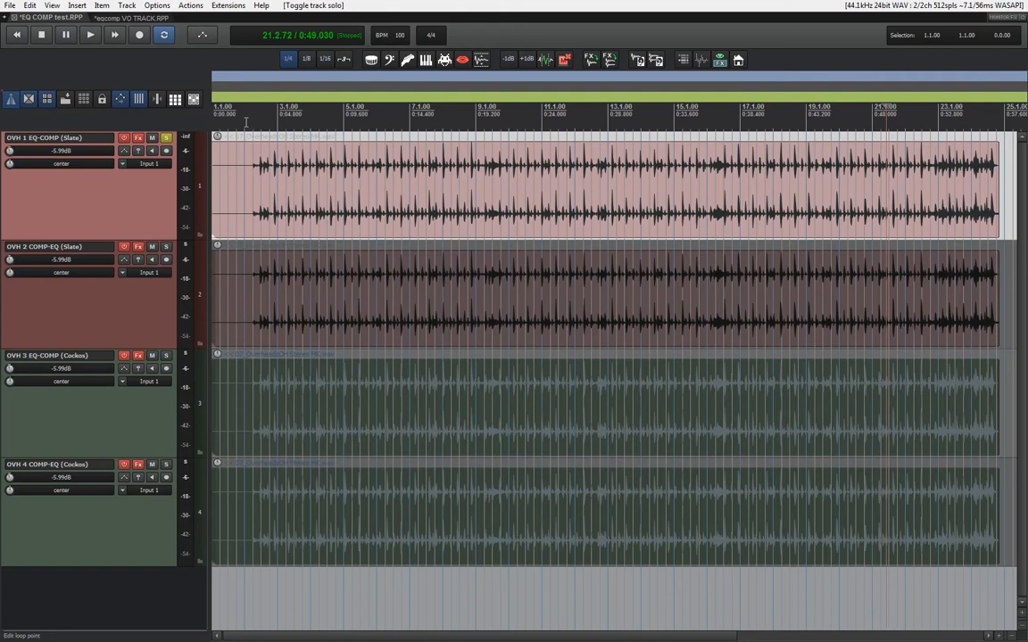
Play OVH 1 with effects bypassed, solo OVH 2 alongside it, and invert OVH 2's phase in the mixer for a null test.
{"action": "key", "text": "space"}
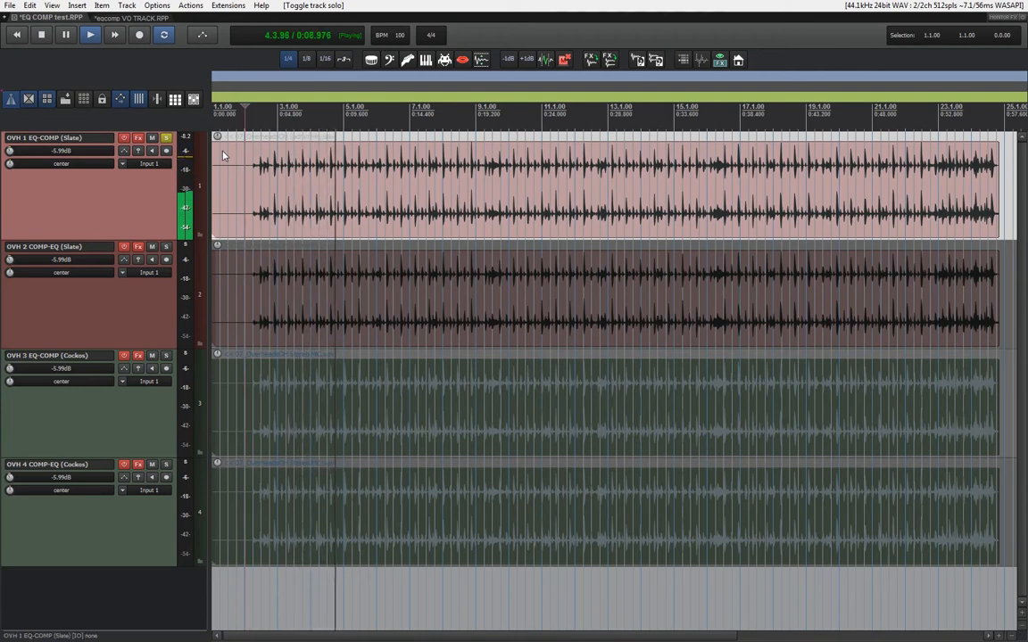
{"action": "key", "text": "space"}
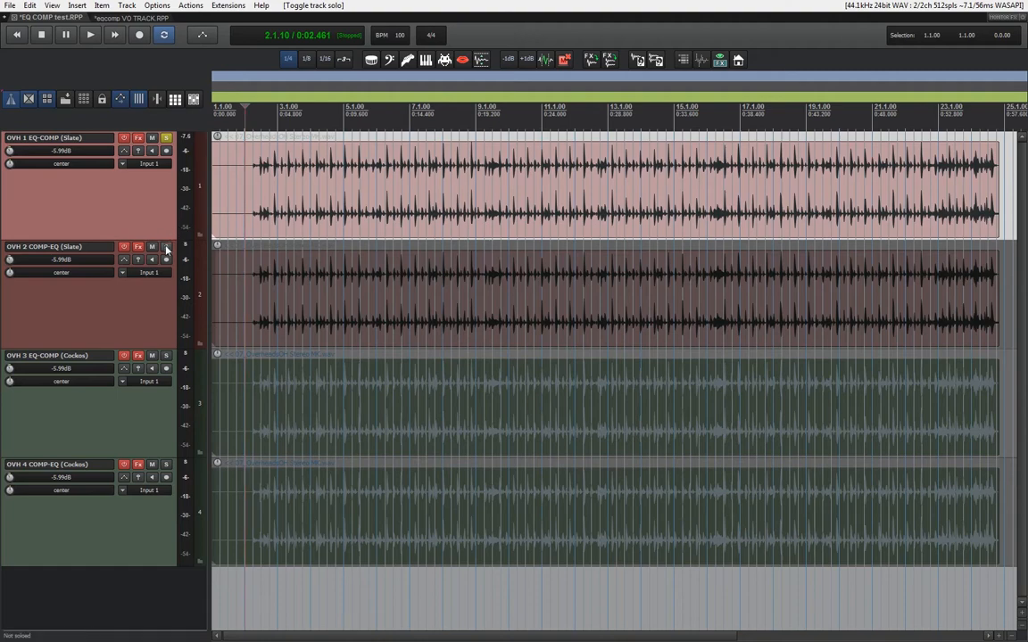
{"action": "left_click", "coordinate": [166, 246]}
{"action": "left_click", "coordinate": [194, 99]}
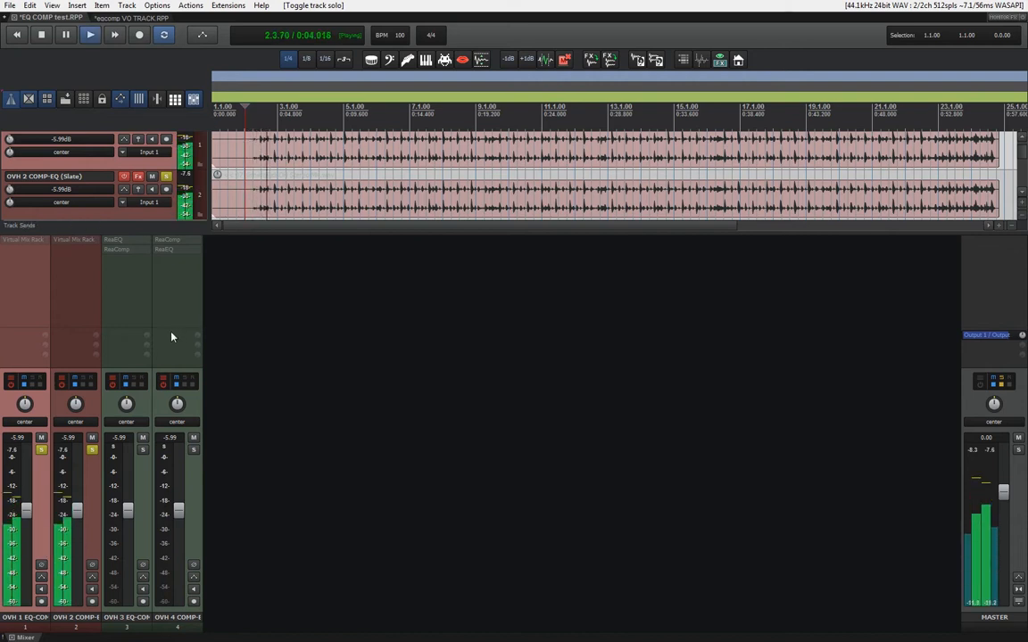
{"action": "left_click", "coordinate": [93, 566]}
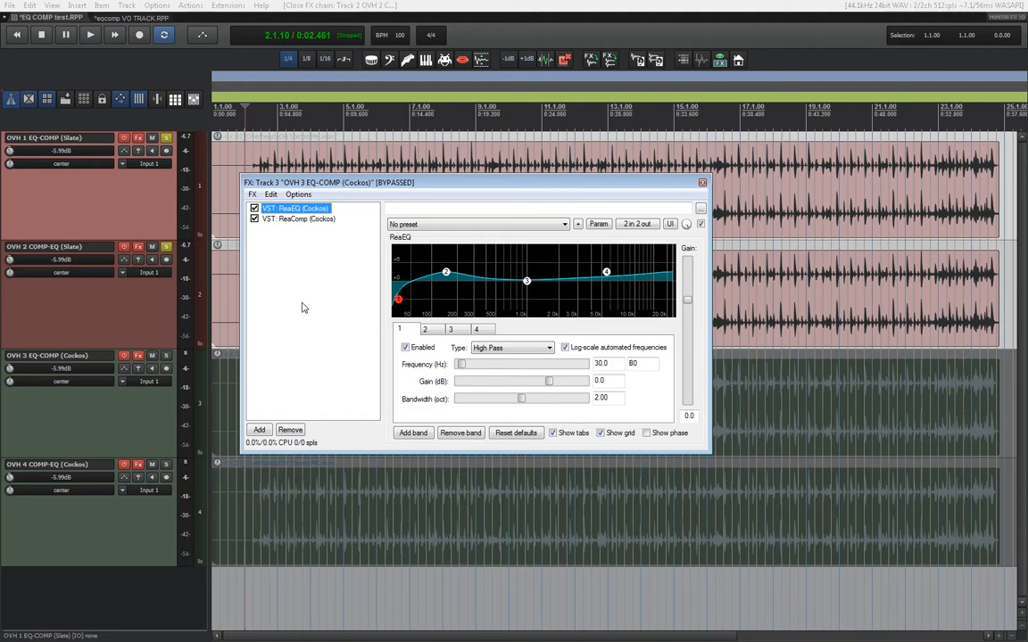
View the ReaComp settings in OVH 3's effects chain, and audition OVH 1 with its Virtual Mix Rack chain open.
{"action": "left_click", "coordinate": [309, 220]}
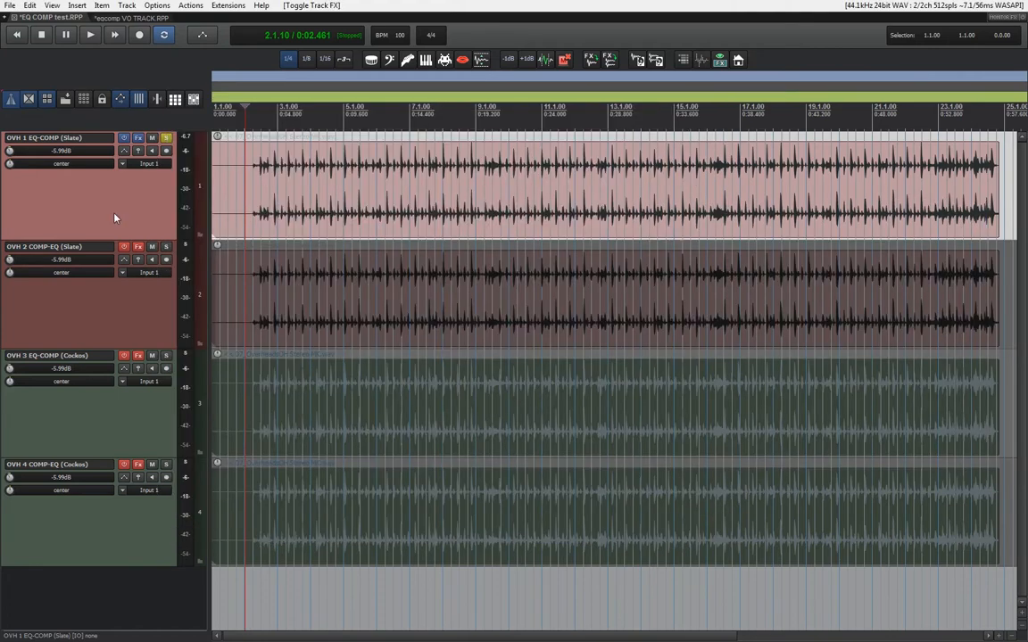
{"action": "left_click", "coordinate": [138, 139]}
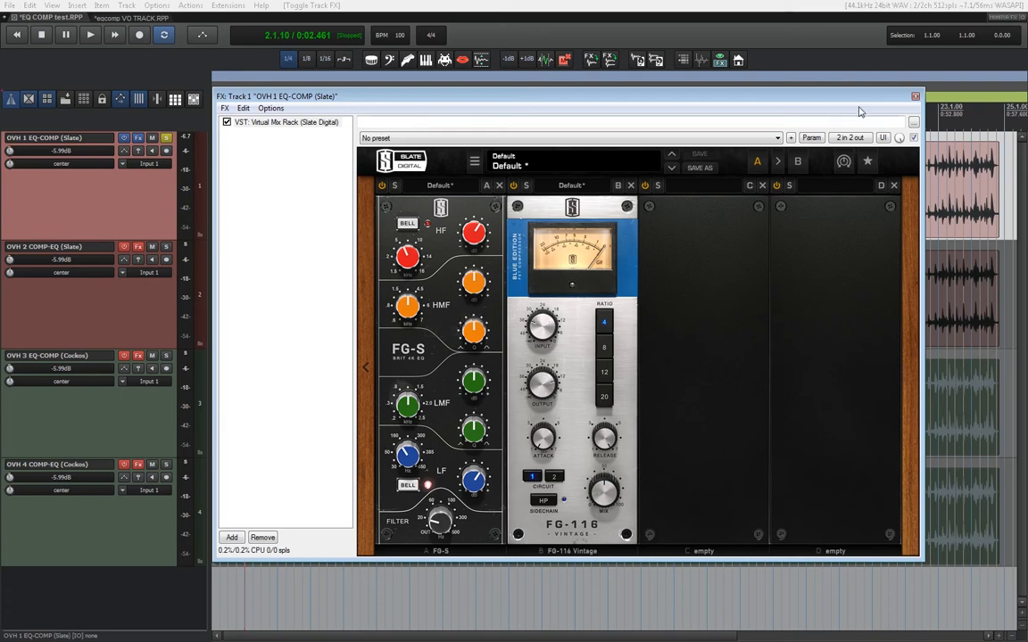
{"action": "left_click_drag", "start_coordinate": [388, 101], "coordinate": [394, 203]}
{"action": "key", "text": "space"}
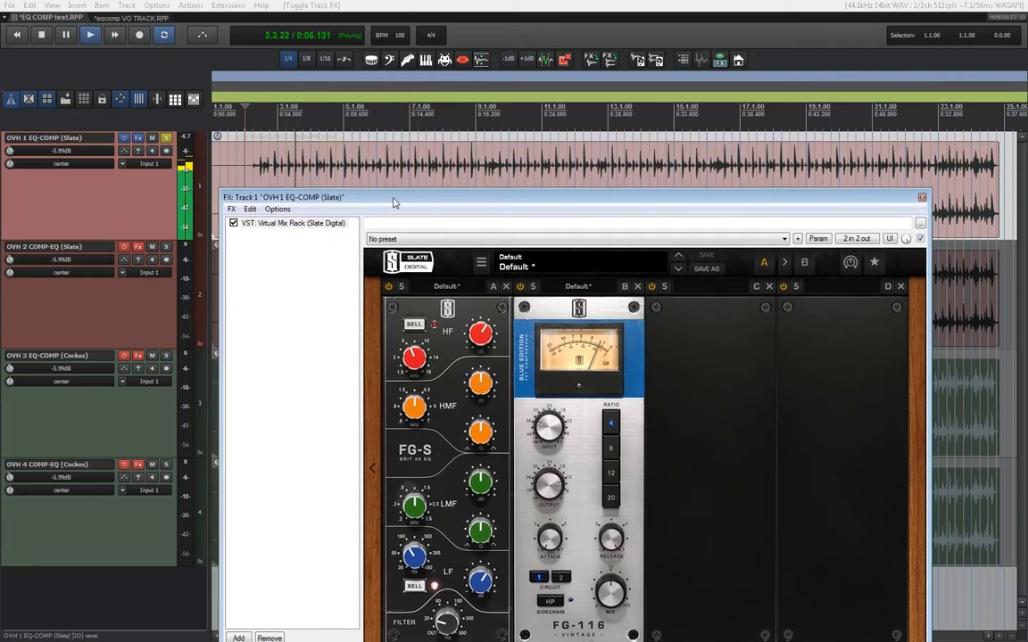
{"action": "left_click_drag", "start_coordinate": [395, 203], "coordinate": [389, 143]}
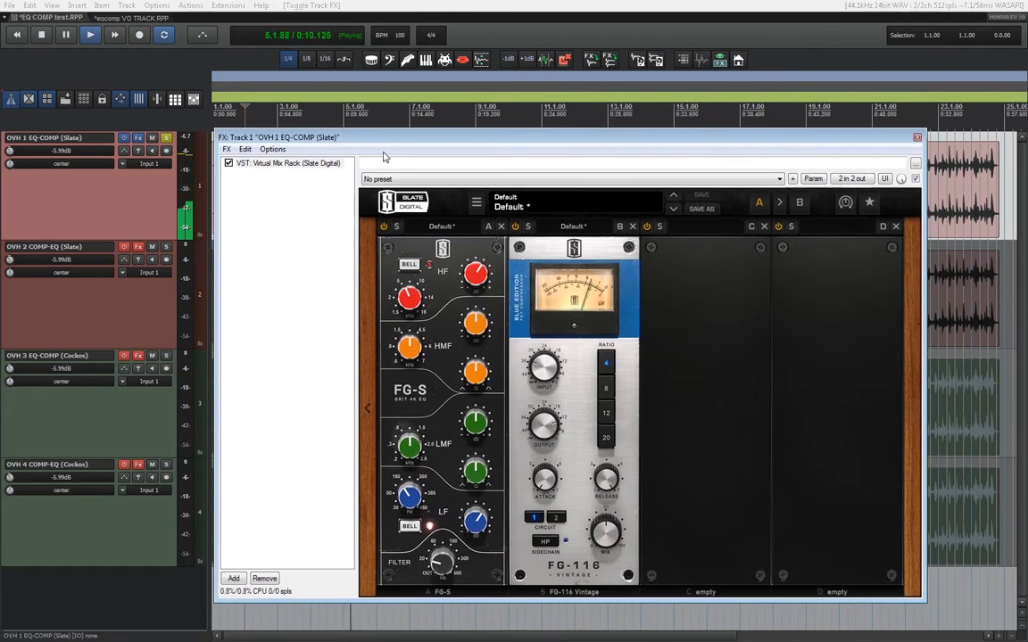
{"action": "key", "text": "space"}
{"action": "left_click", "coordinate": [915, 140]}
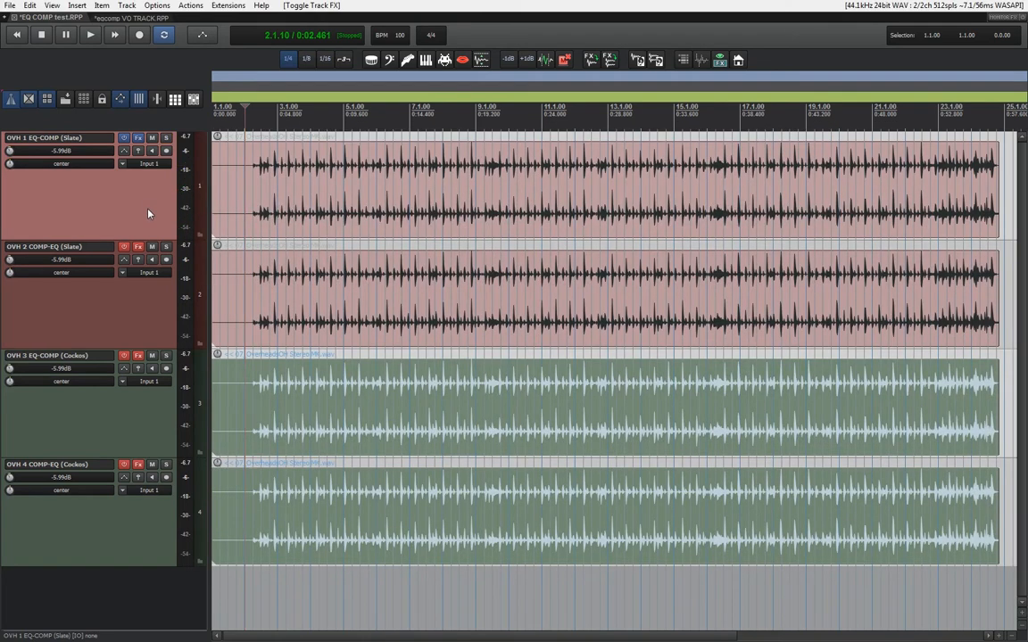
Enable the effects on OVH 2 and check the compressor-then-EQ order in its Virtual Mix Rack.
{"action": "left_click", "coordinate": [125, 247]}
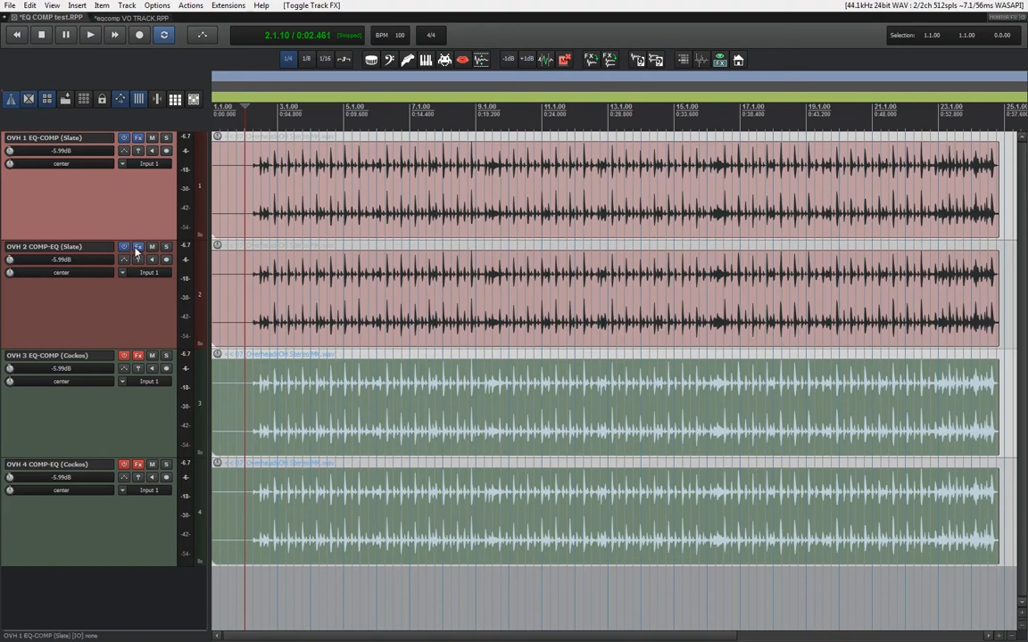
{"action": "left_click", "coordinate": [137, 246]}
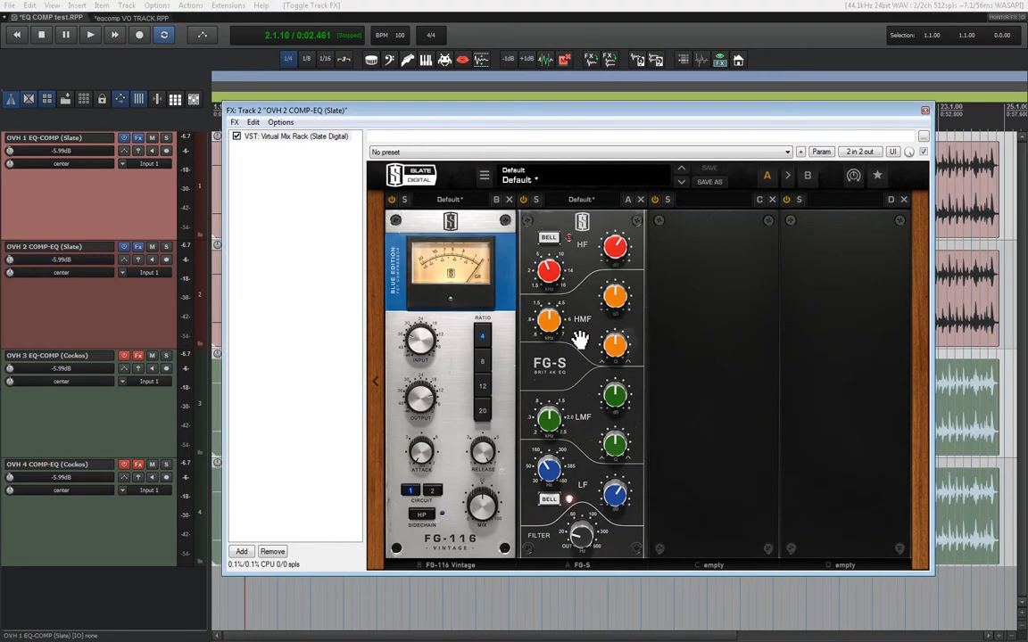
{"action": "left_click", "coordinate": [925, 111]}
Solo OVH 2 and audition its processed sound.
{"action": "left_click", "coordinate": [166, 247]}
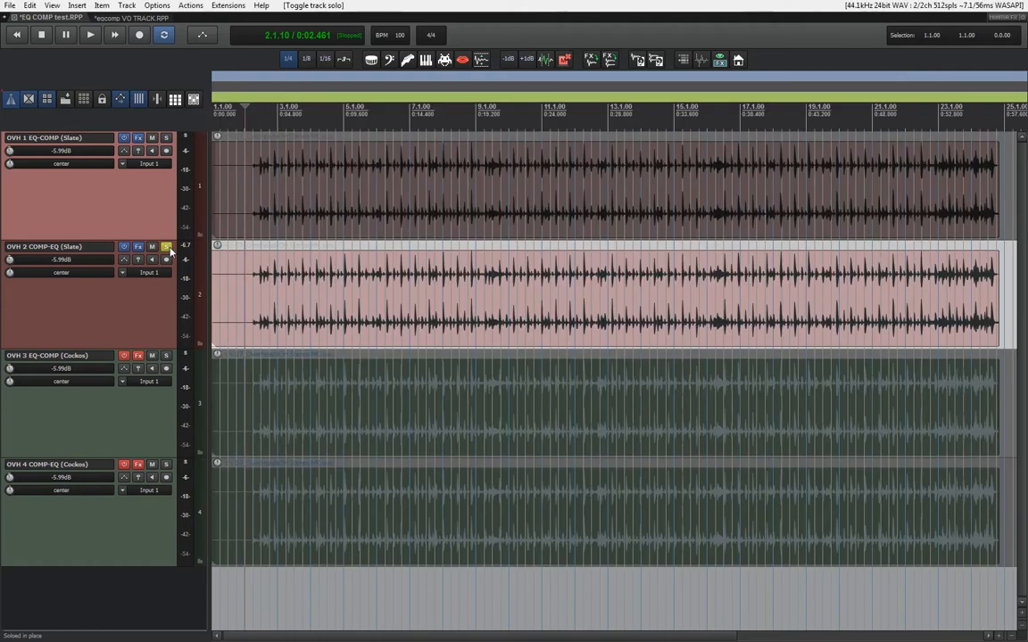
{"action": "key", "text": "space"}
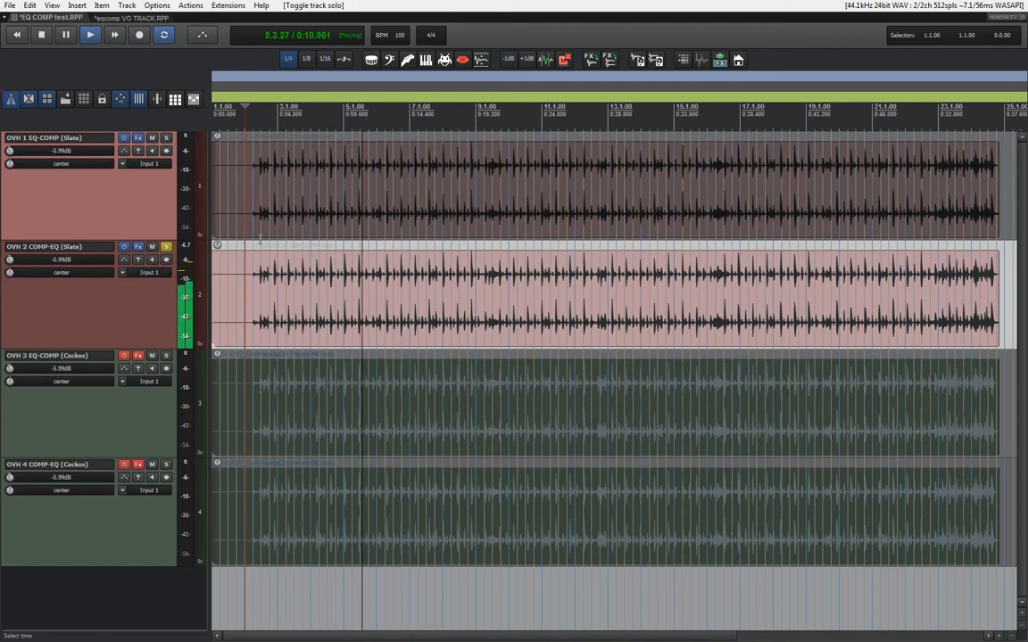
{"action": "key", "text": "space"}
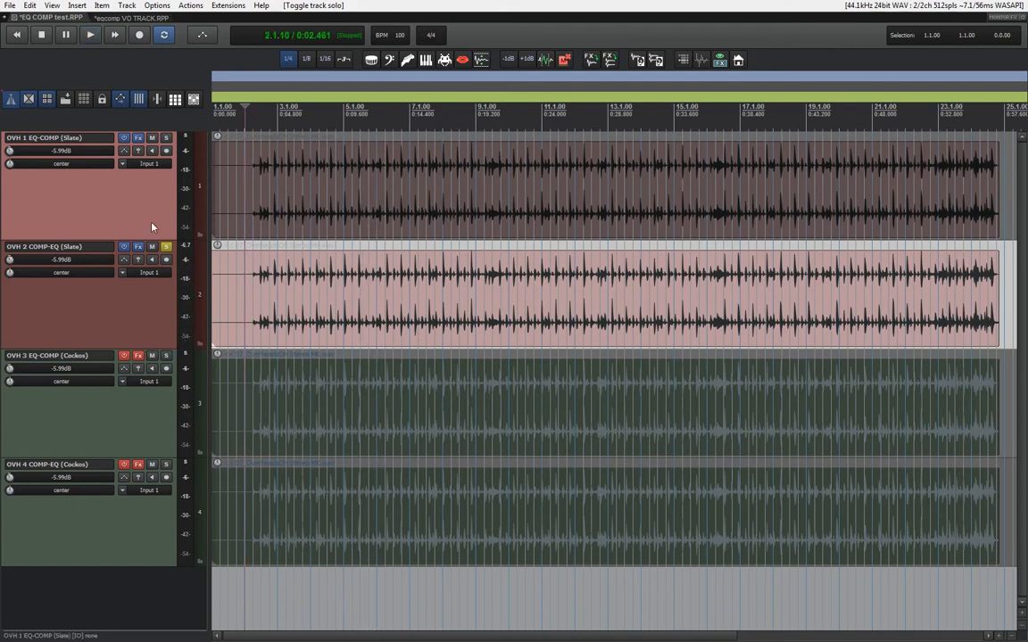
Compare OVH 1 and OVH 2 during playback by alternating the exclusive solo between the two tracks.
{"action": "left_click", "coordinate": [165, 138], "text": "ctrl"}
{"action": "key", "text": "space"}
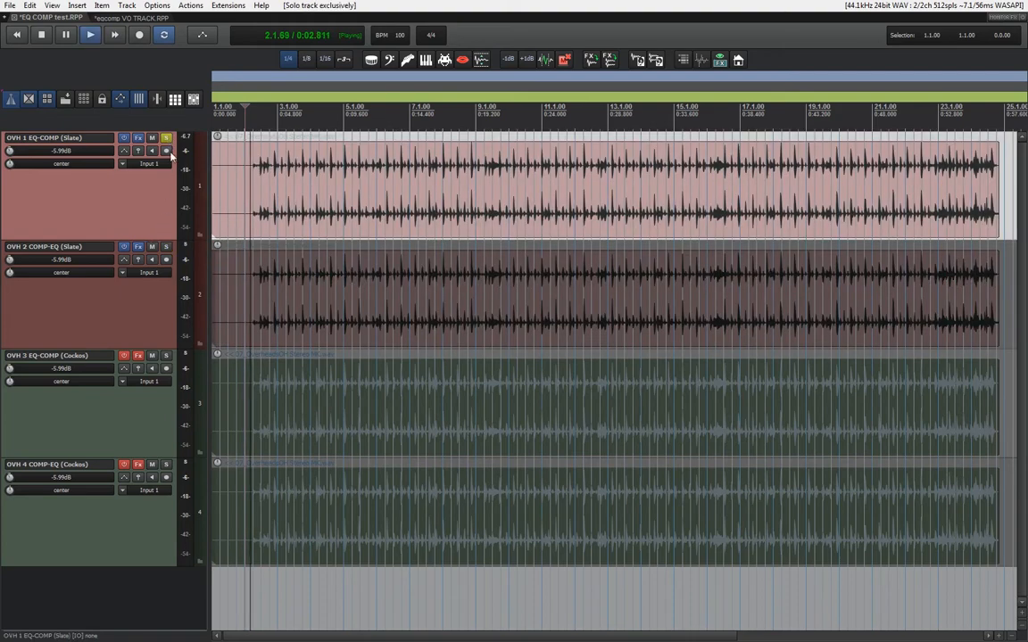
{"action": "left_click", "coordinate": [166, 247], "text": "ctrl"}
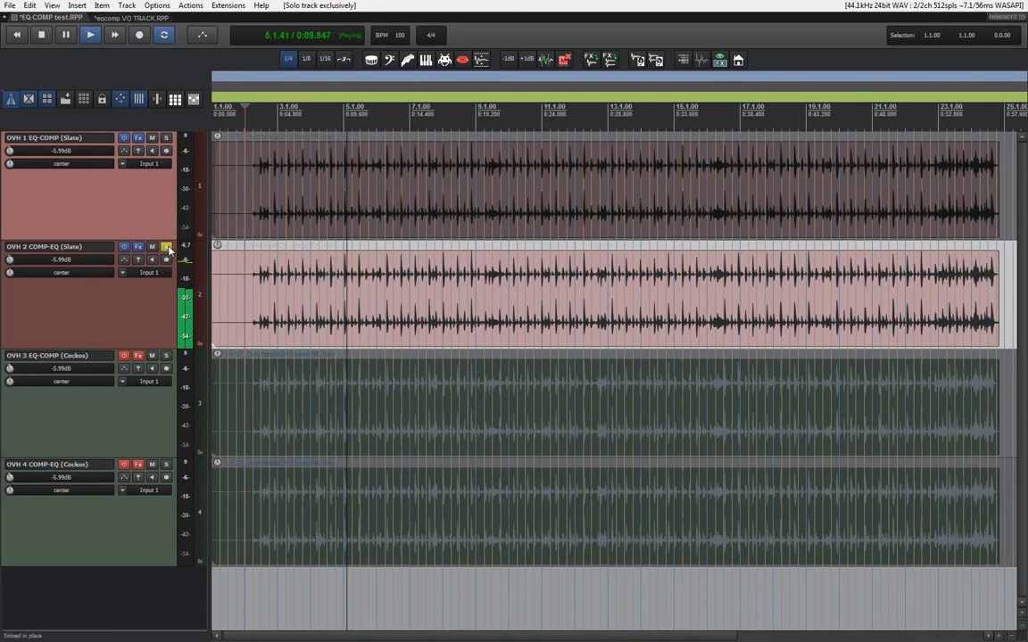
{"action": "left_click", "coordinate": [166, 138], "text": "ctrl"}
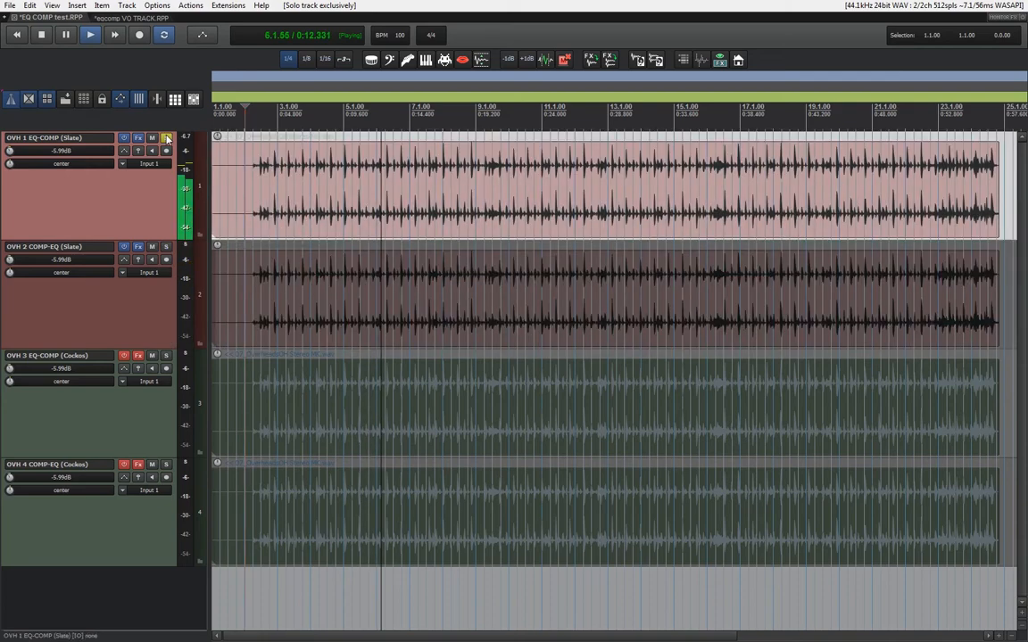
{"action": "left_click", "coordinate": [166, 247], "text": "ctrl"}
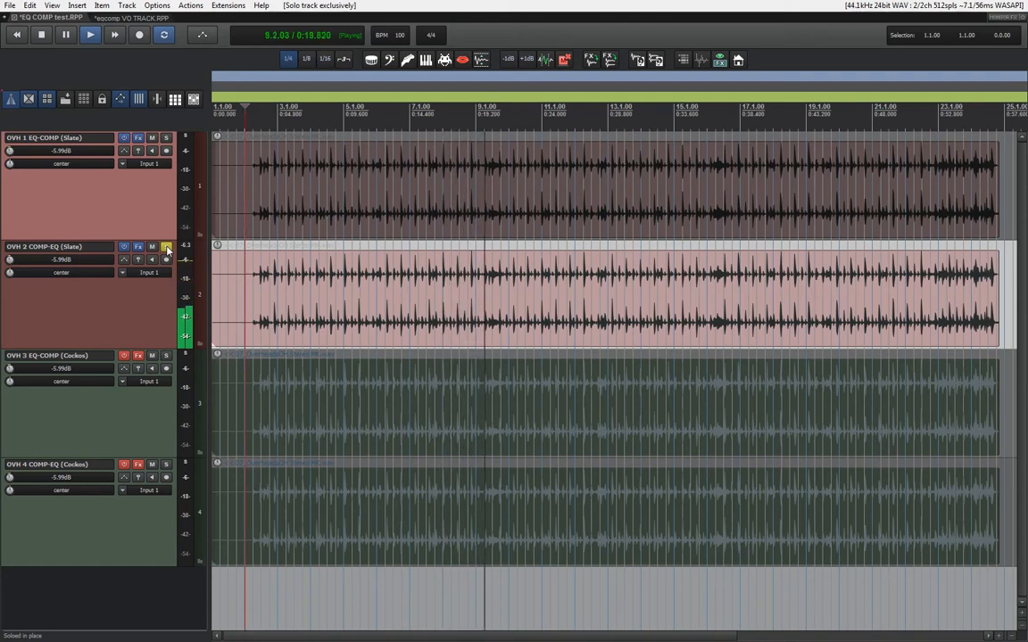
{"action": "key", "text": "space"}
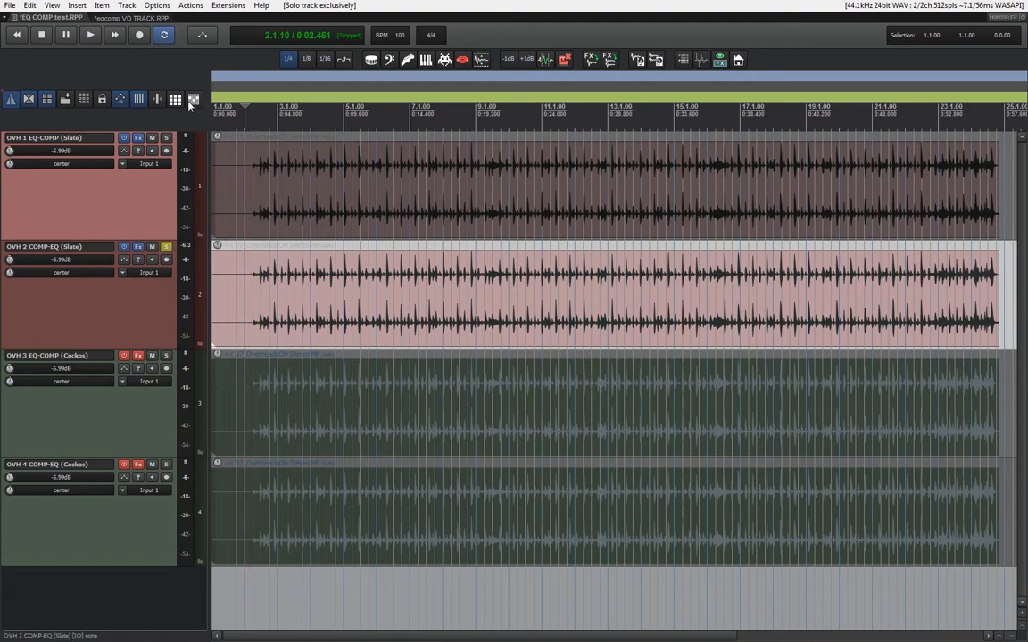
Play OVH 1 and OVH 2 soloed together with the mixer shown and invert OVH 2's phase to null-test the Slate chains.
{"action": "key", "text": "ctrl+m"}
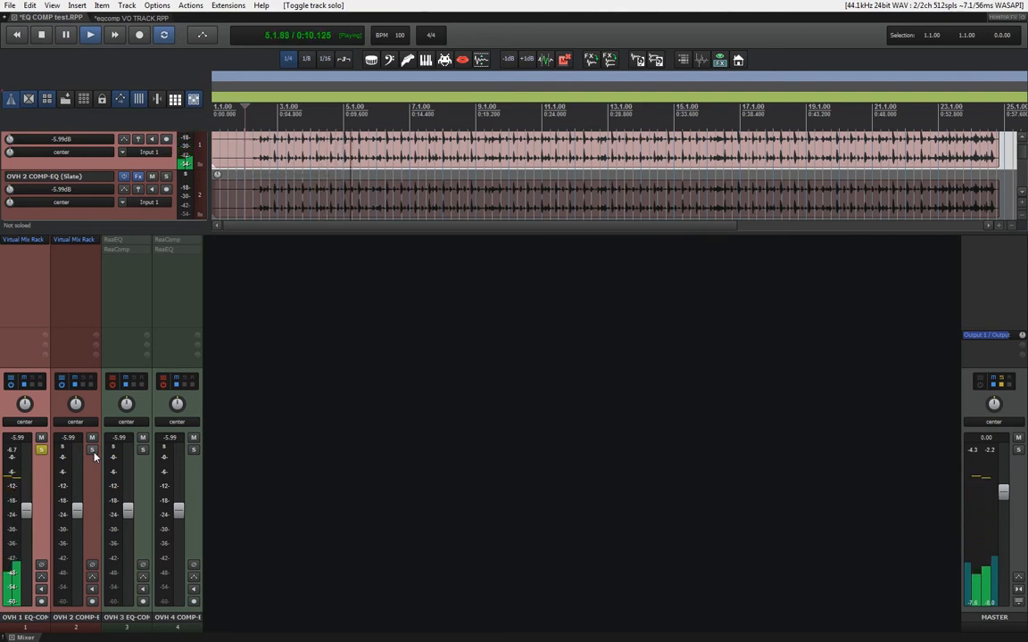
{"action": "left_click", "coordinate": [93, 451]}
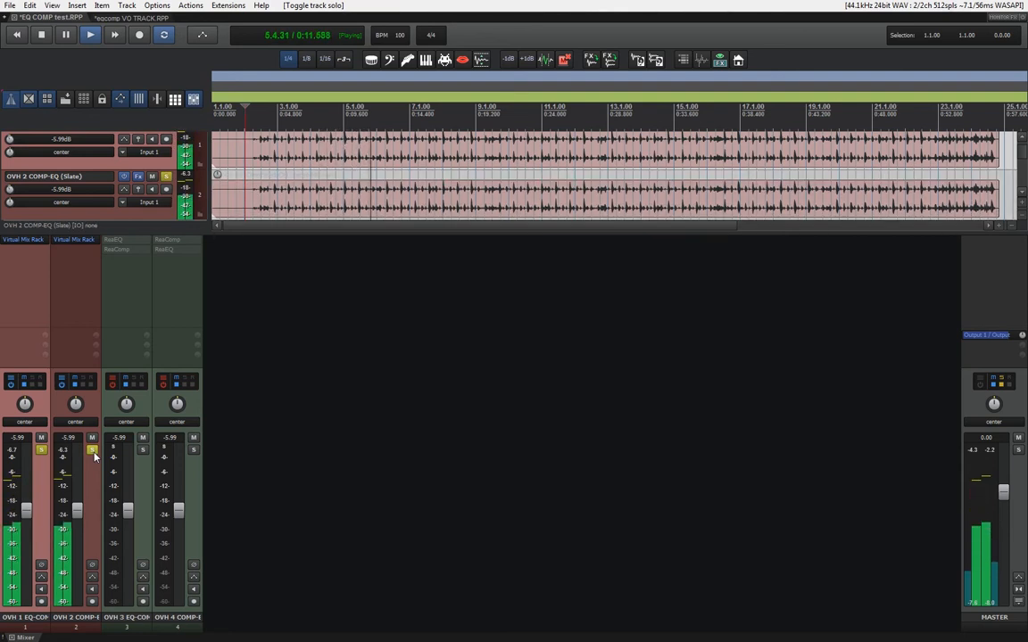
{"action": "left_click", "coordinate": [93, 565]}
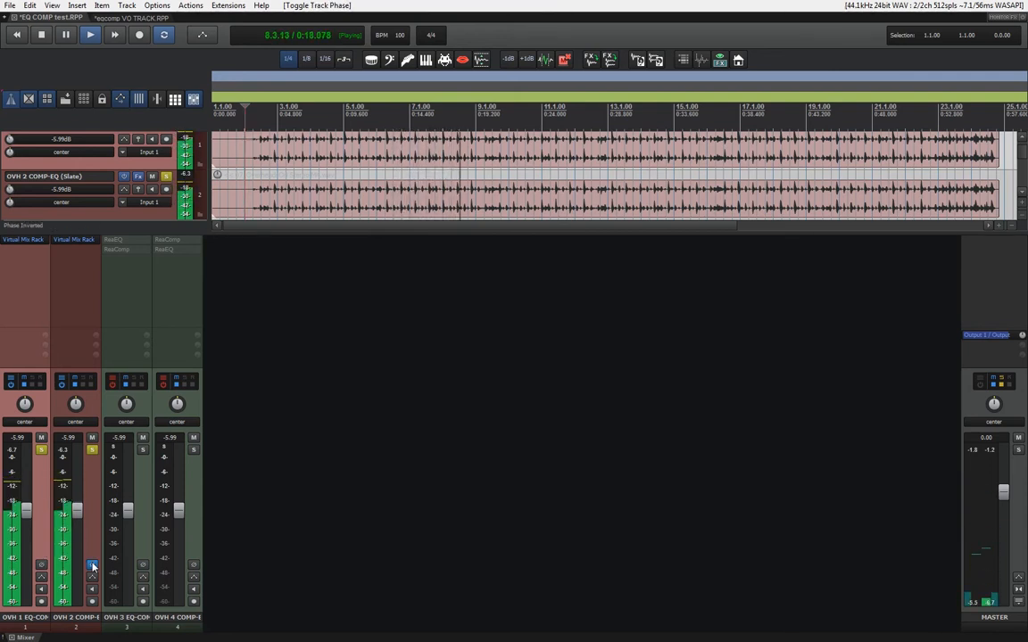
{"action": "key", "text": "space"}
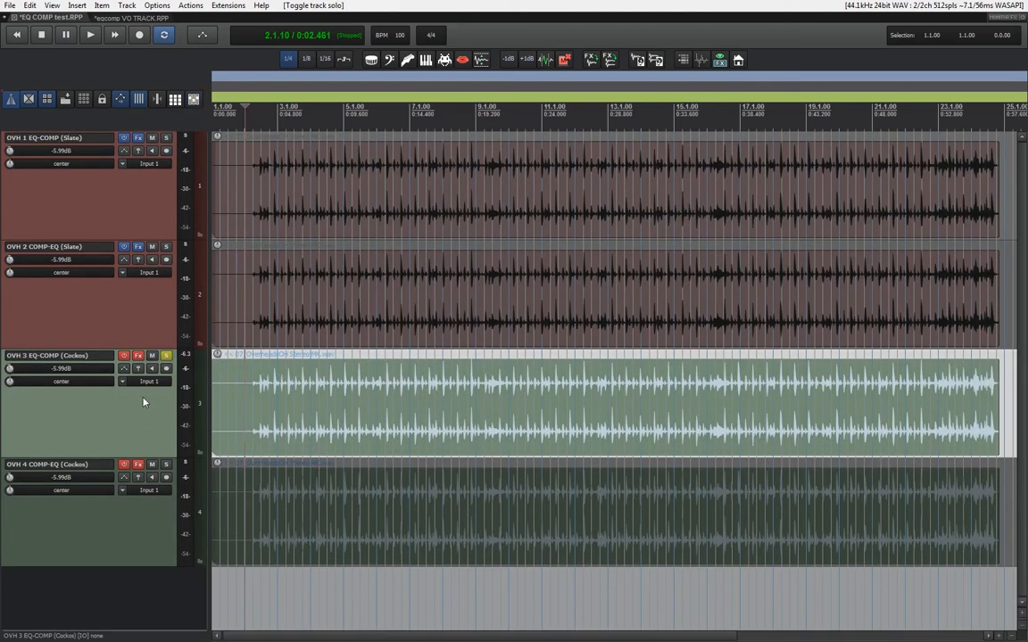
Enable the effects on OVH 3 and audition it while viewing its ReaEQ and ReaComp settings.
{"action": "left_click", "coordinate": [125, 357]}
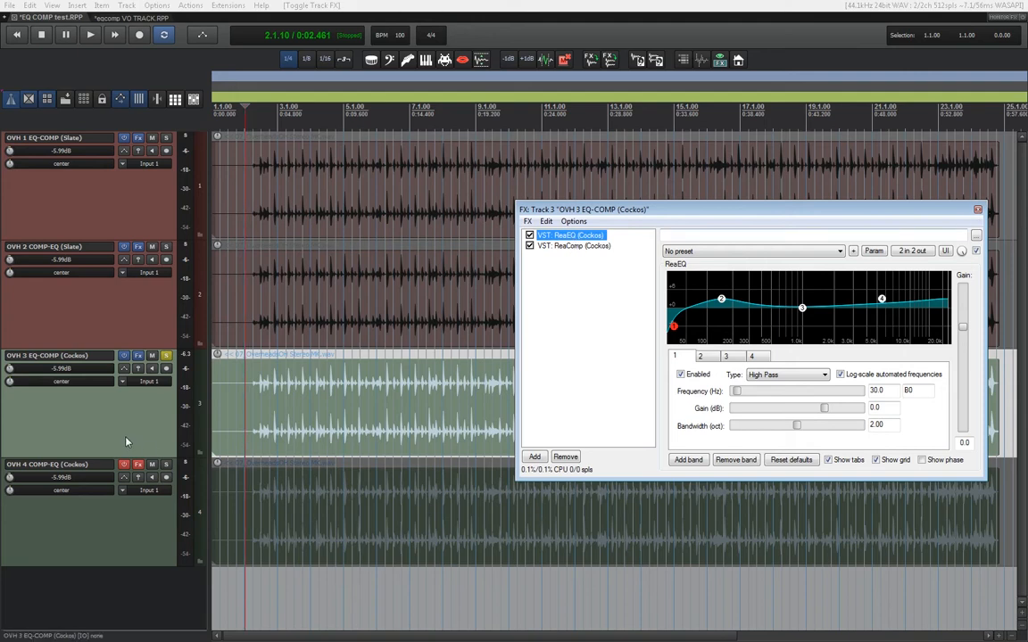
{"action": "key", "text": "space"}
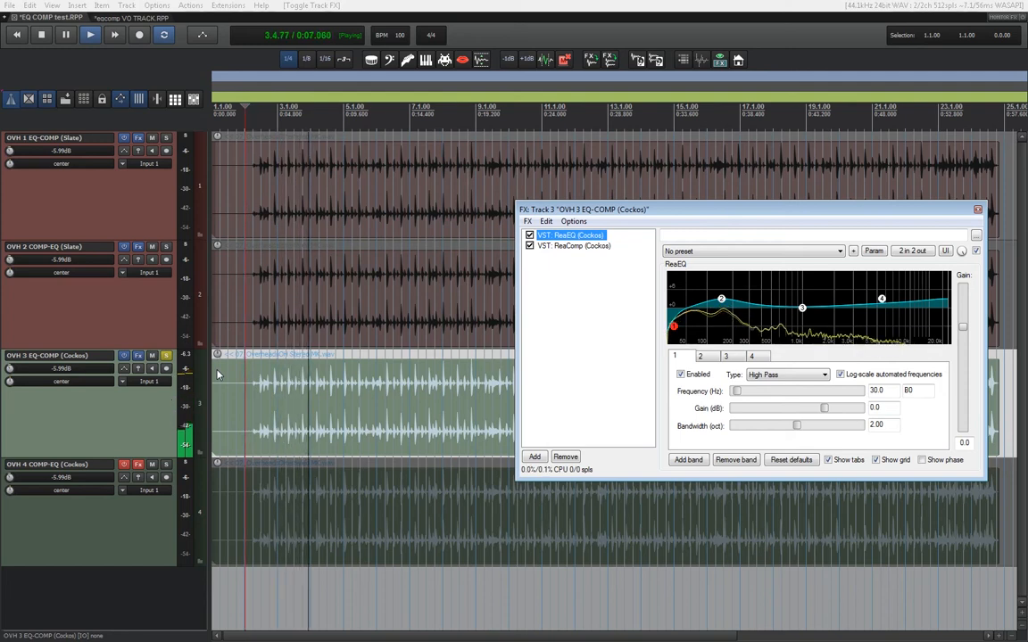
{"action": "left_click", "coordinate": [559, 248]}
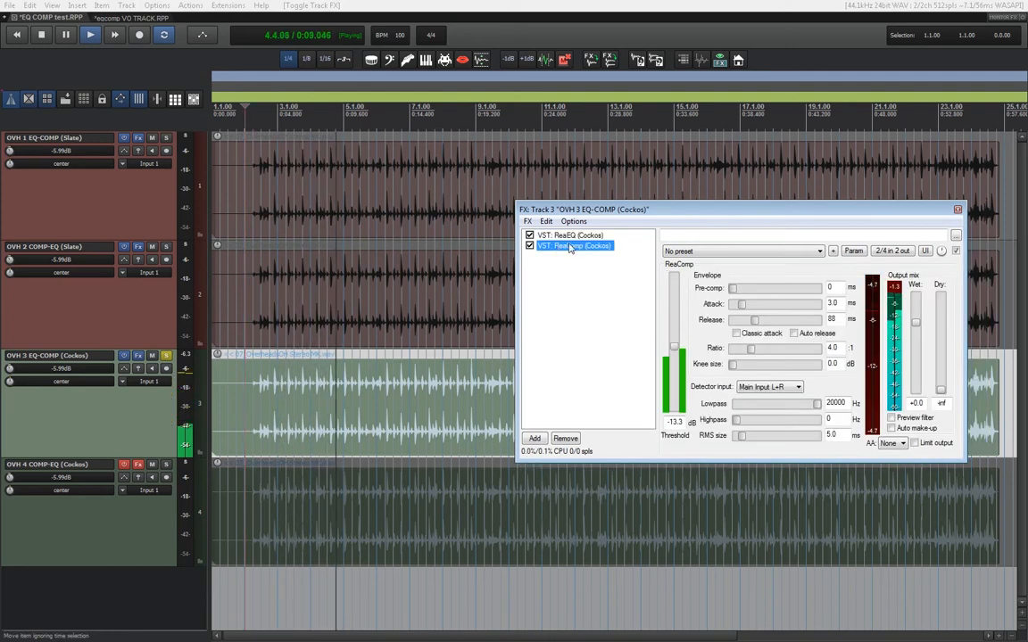
{"action": "left_click", "coordinate": [575, 236]}
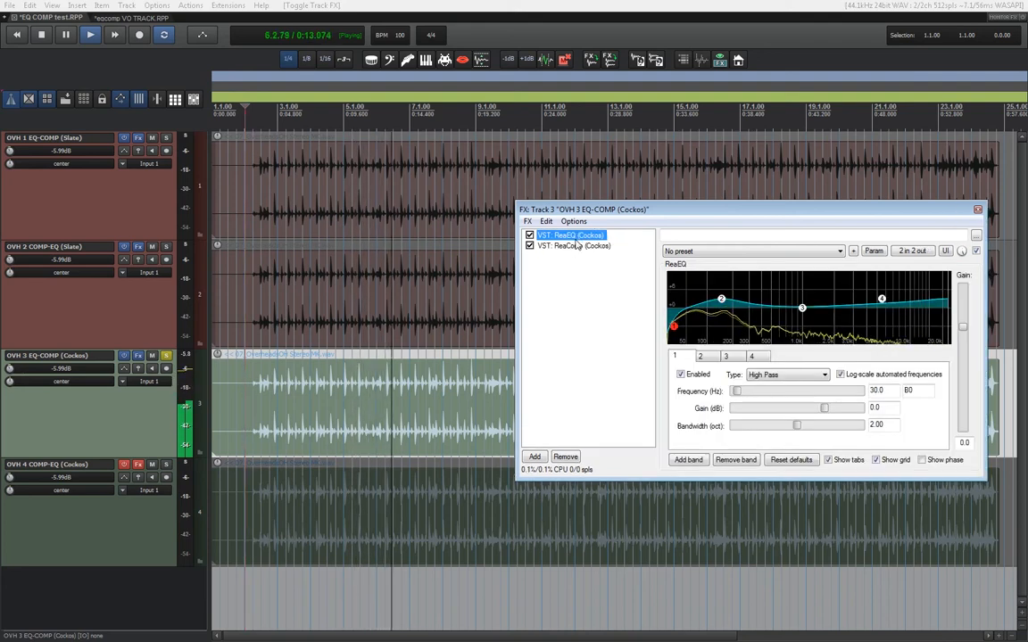
{"action": "key", "text": "space"}
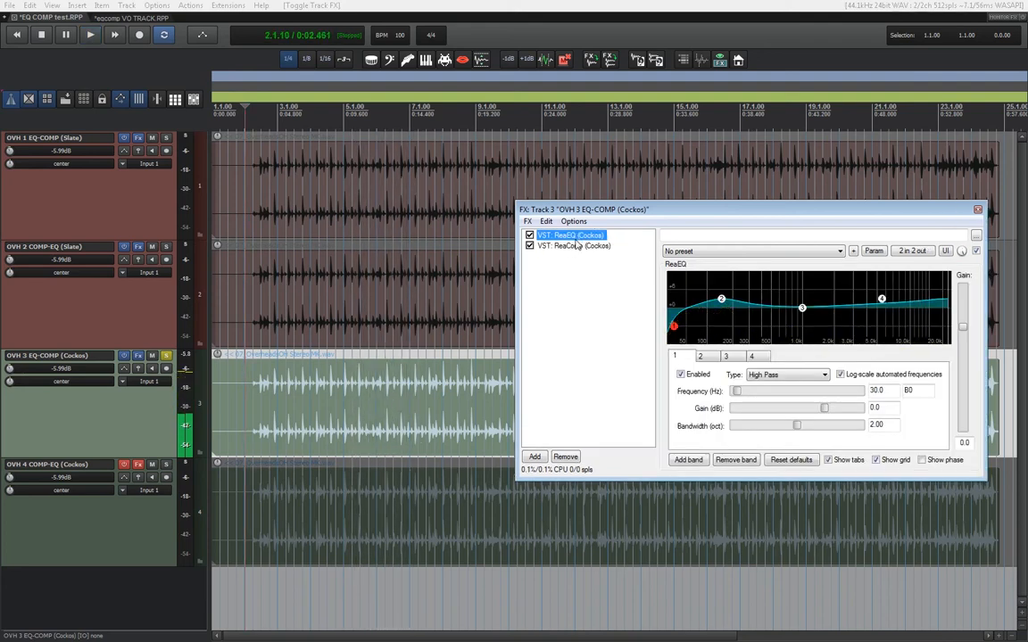
Enable the effects on OVH 4 and audition it in solo while viewing its ReaComp and ReaEQ settings.
{"action": "left_click", "coordinate": [166, 356]}
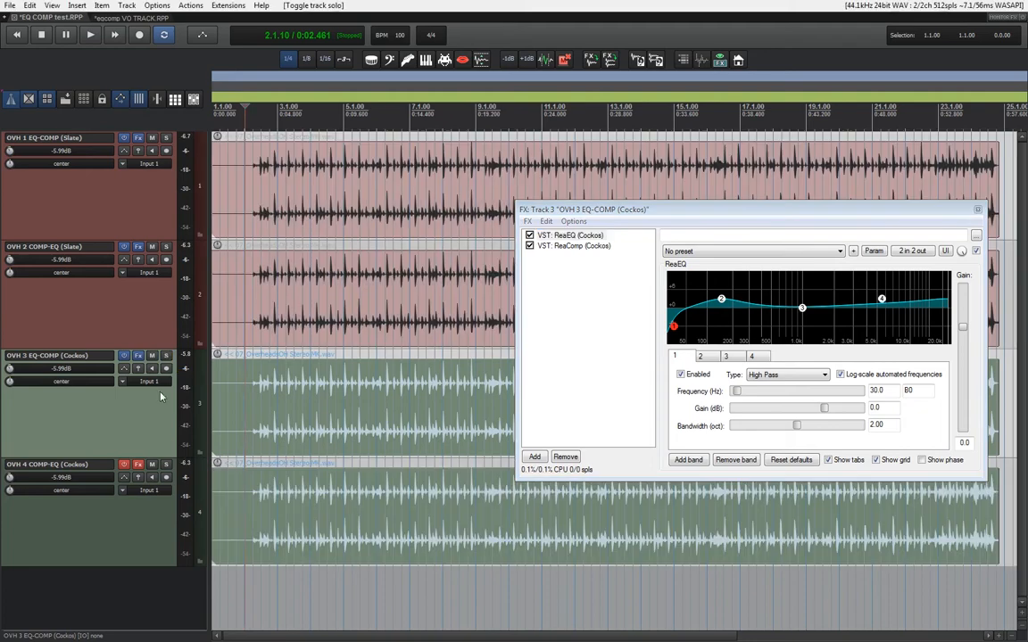
{"action": "left_click", "coordinate": [166, 465]}
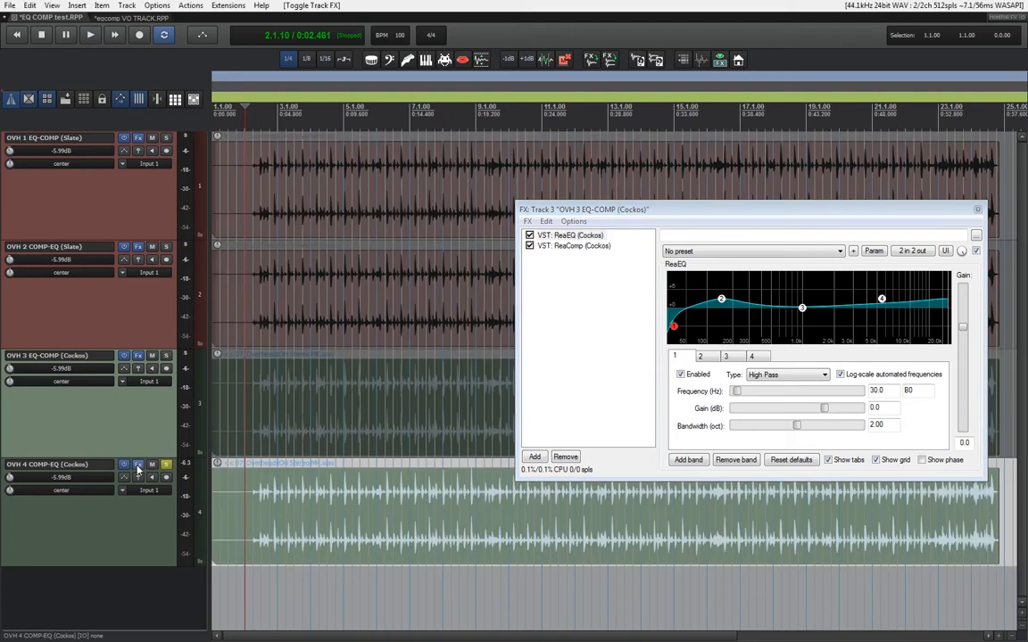
{"action": "left_click", "coordinate": [137, 464]}
{"action": "left_click_drag", "start_coordinate": [217, 47], "coordinate": [555, 199]}
{"action": "left_click", "coordinate": [979, 209]}
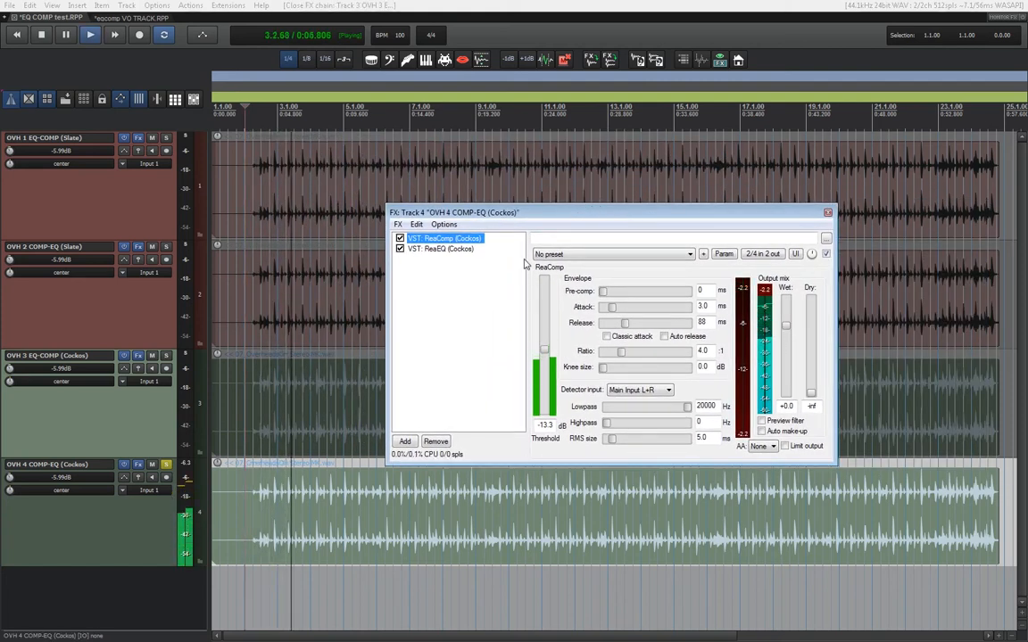
{"action": "left_click", "coordinate": [473, 250]}
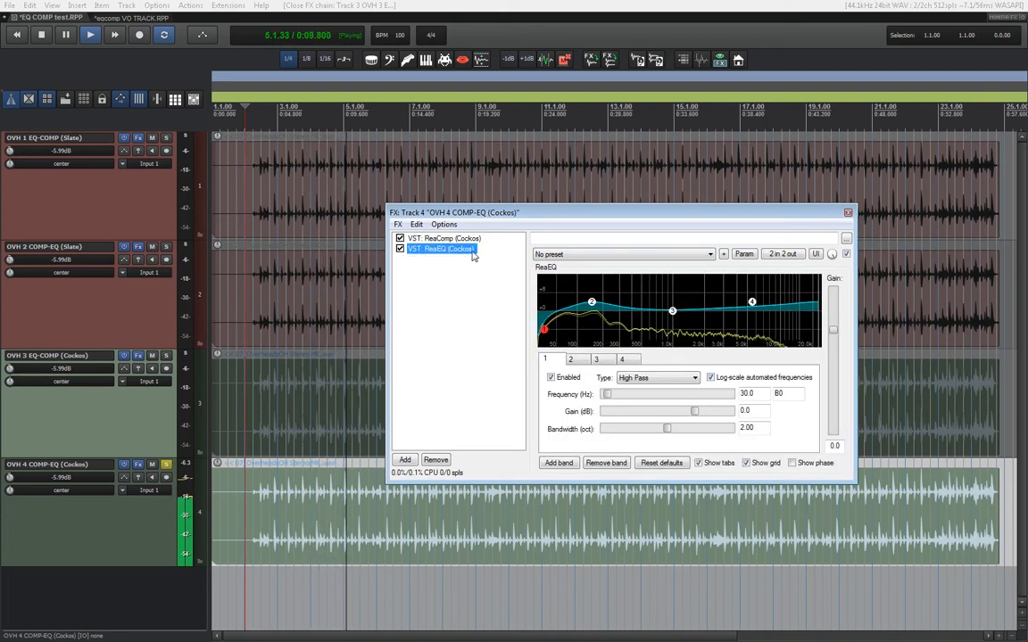
{"action": "key", "text": "space"}
{"action": "left_click", "coordinate": [848, 213]}
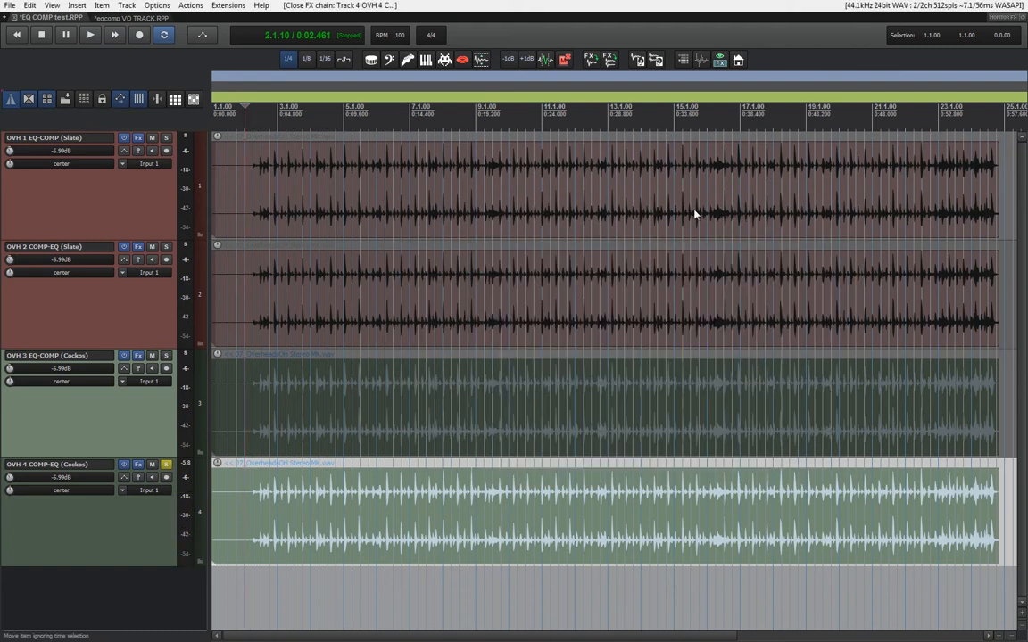
Play OVH 3 and OVH 4 soloed together with the mixer shown and invert OVH 4's phase to null-test the Cockos chains.
{"action": "left_click", "coordinate": [193, 99]}
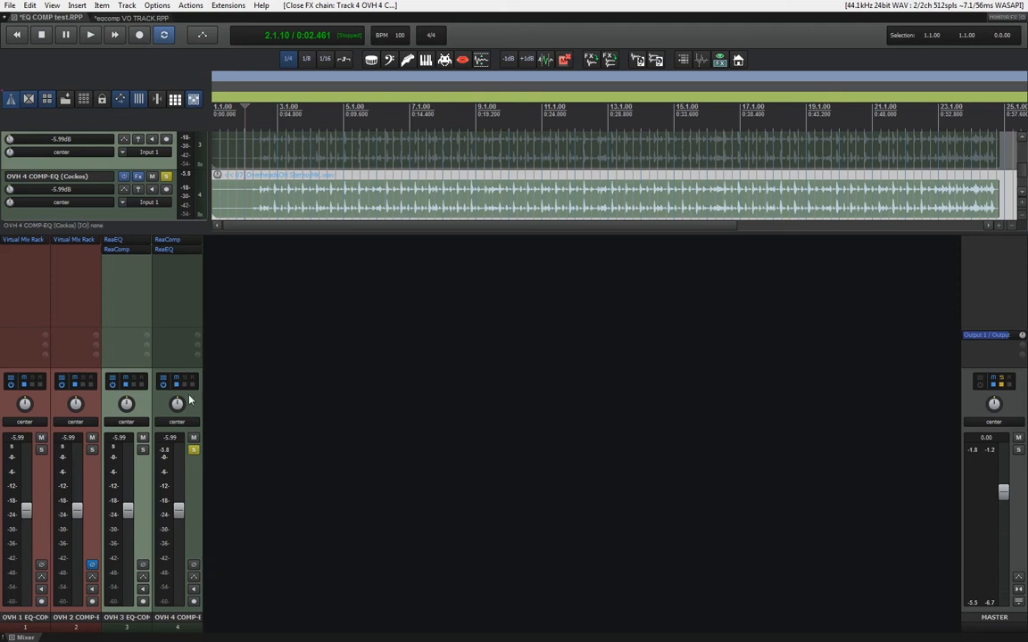
{"action": "left_click", "coordinate": [143, 450], "text": "ctrl+alt"}
{"action": "key", "text": "space"}
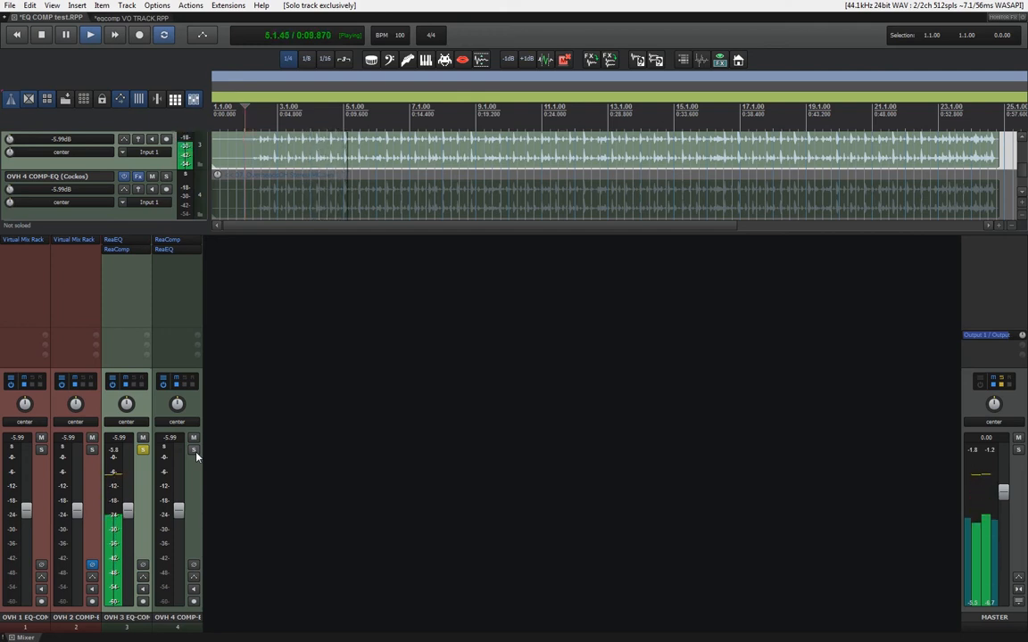
{"action": "left_click", "coordinate": [192, 451]}
{"action": "left_click", "coordinate": [193, 566]}
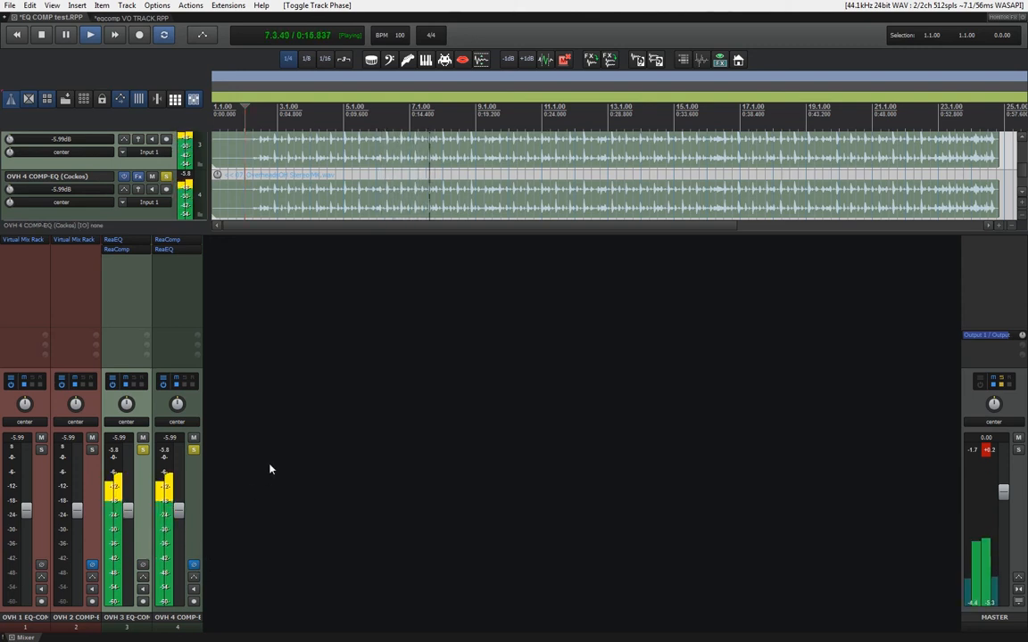
{"action": "key", "text": "space"}
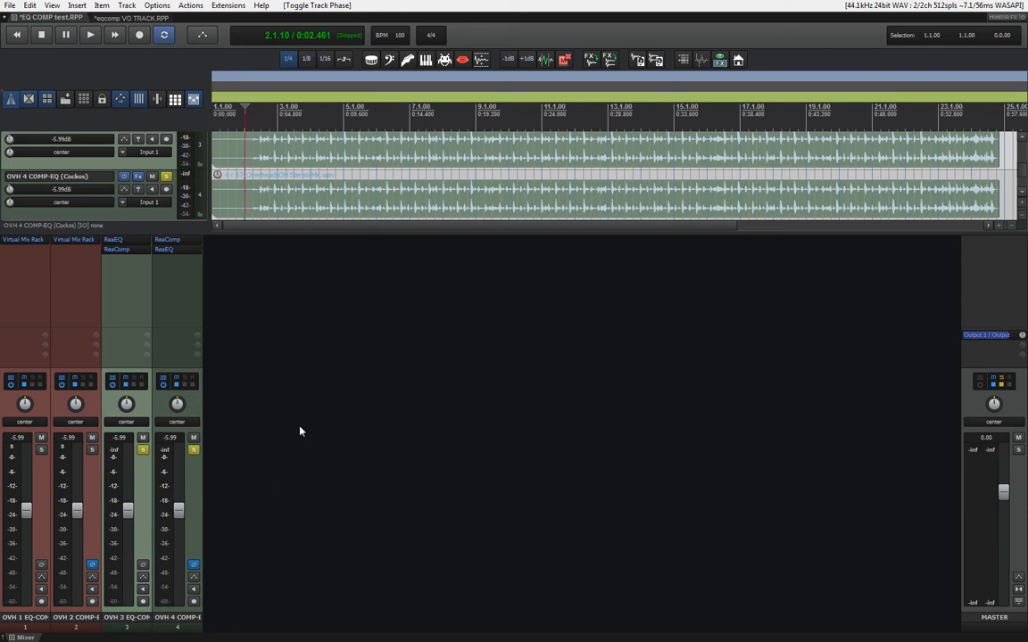